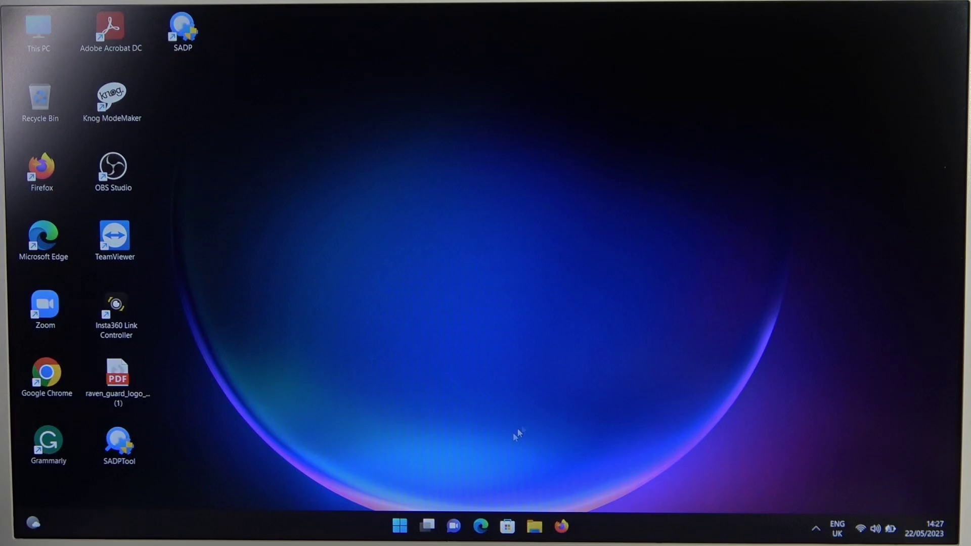
# Launch Settings from the Start menu and go to the Bluetooth & devices page
pyautogui.click(401, 527)
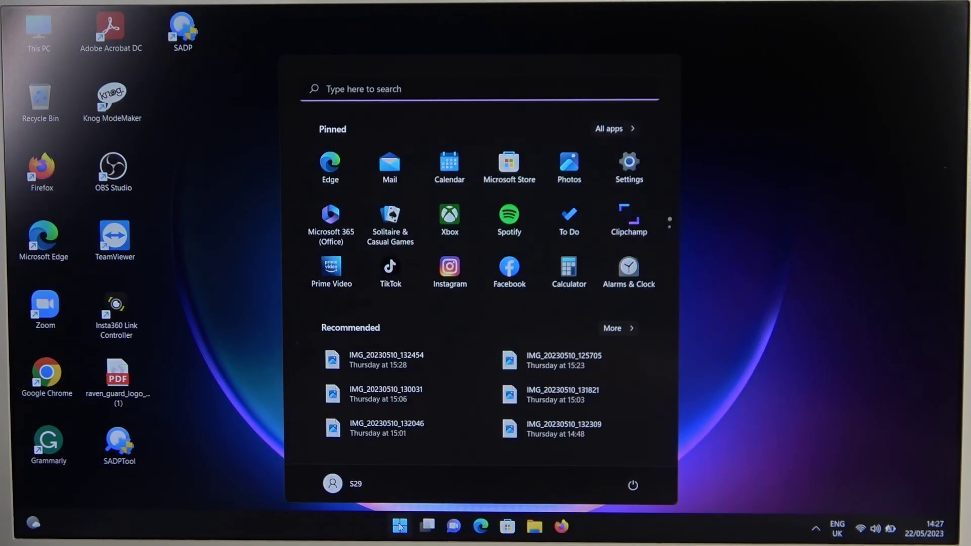
pyautogui.click(622, 181)
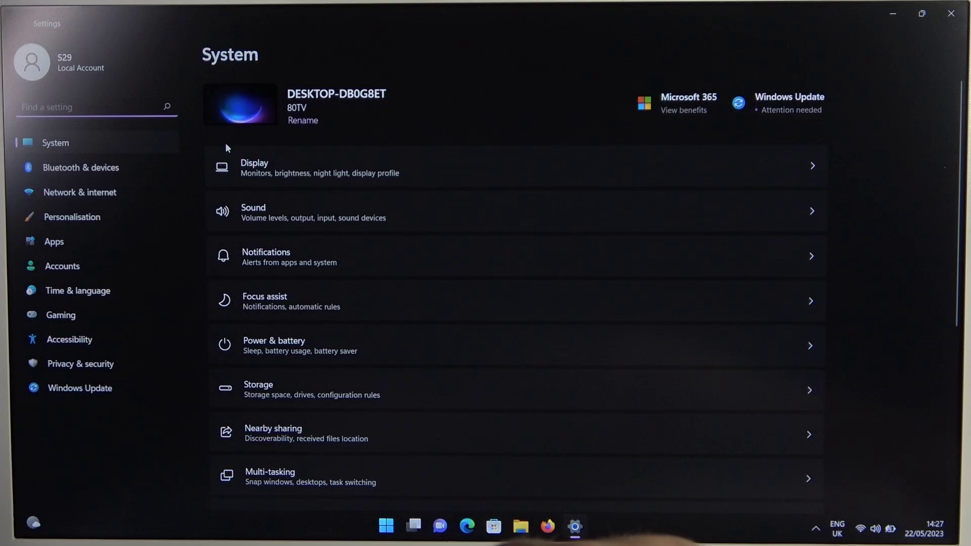
pyautogui.click(114, 173)
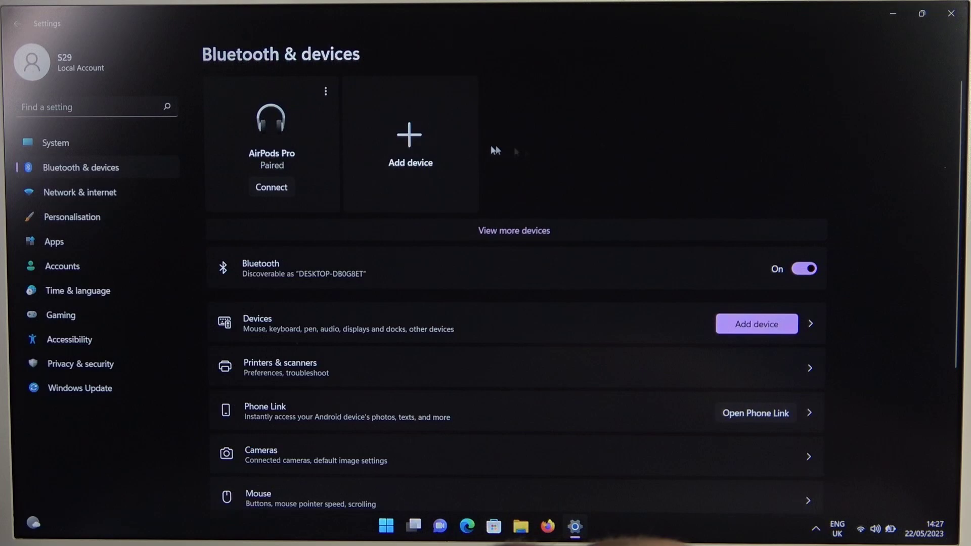
# Pair the Jabra Elite 4 Active (Audio) earbuds over Bluetooth, then return to System settings
pyautogui.click(446, 154)
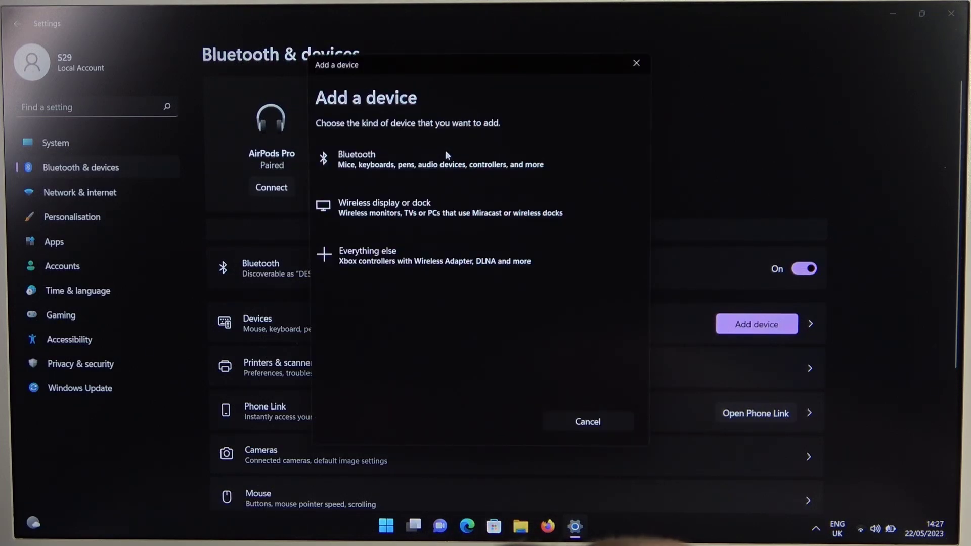
pyautogui.click(460, 167)
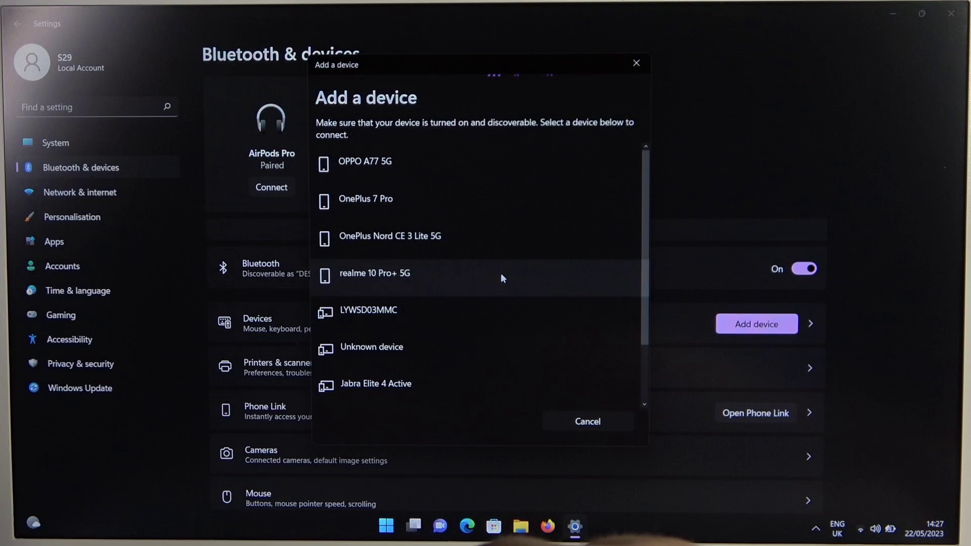
pyautogui.scroll(-2, 527, 296)
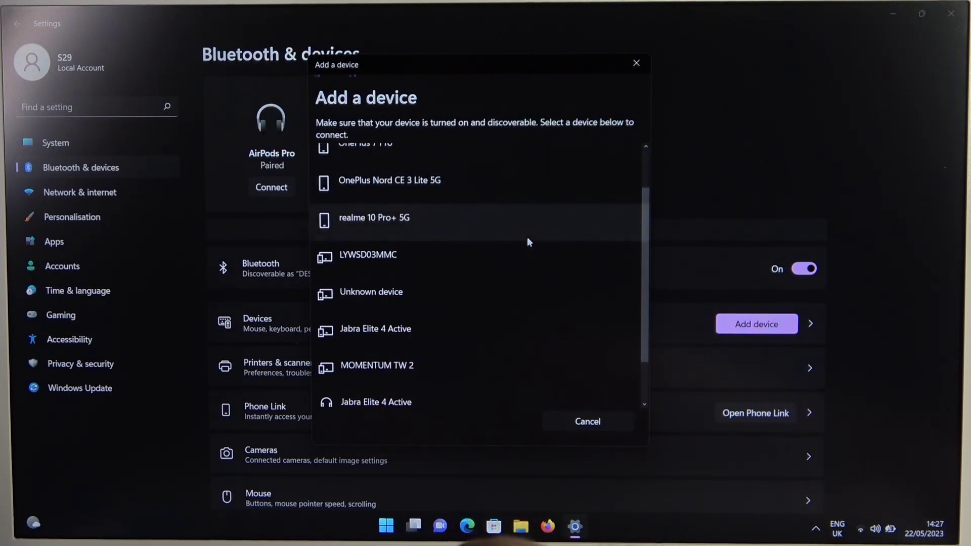
pyautogui.scroll(-2, 527, 242)
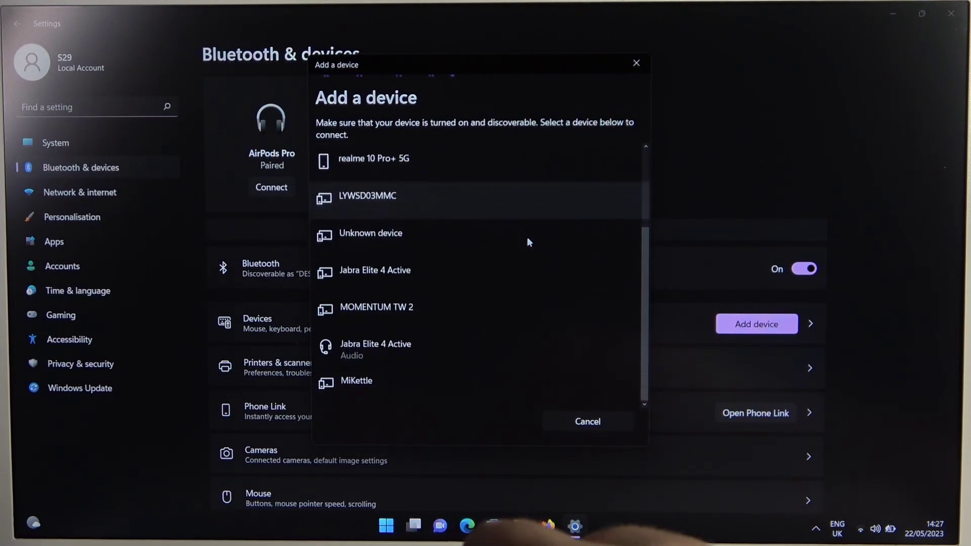
pyautogui.click(351, 350)
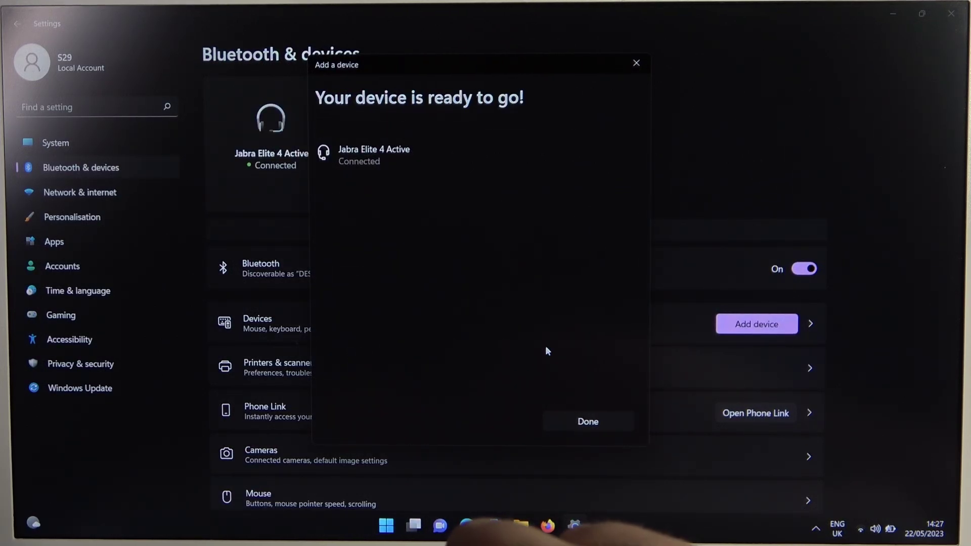
pyautogui.click(560, 421)
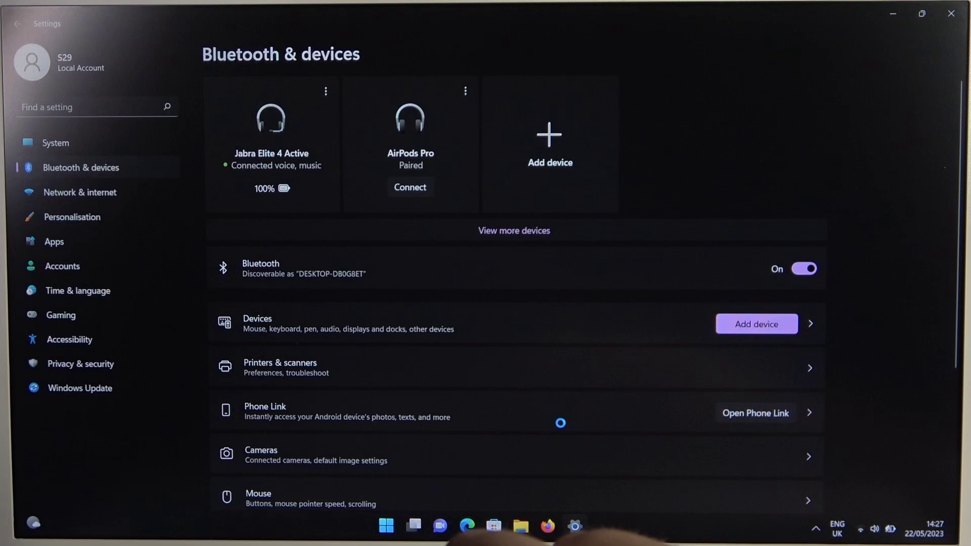
pyautogui.click(95, 141)
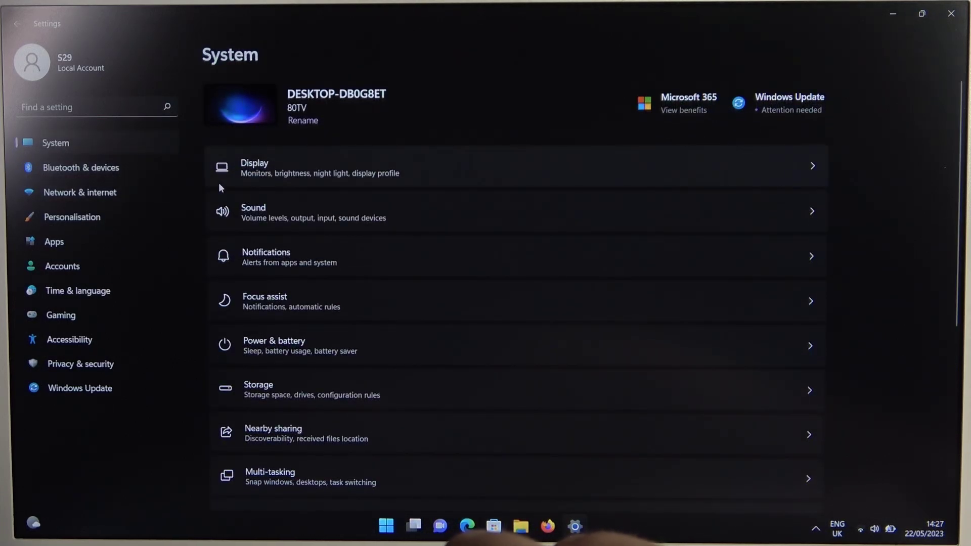
# Open Sound settings and review the Zestaw słuchawkowy headset properties before returning to Sound
pyautogui.click(262, 207)
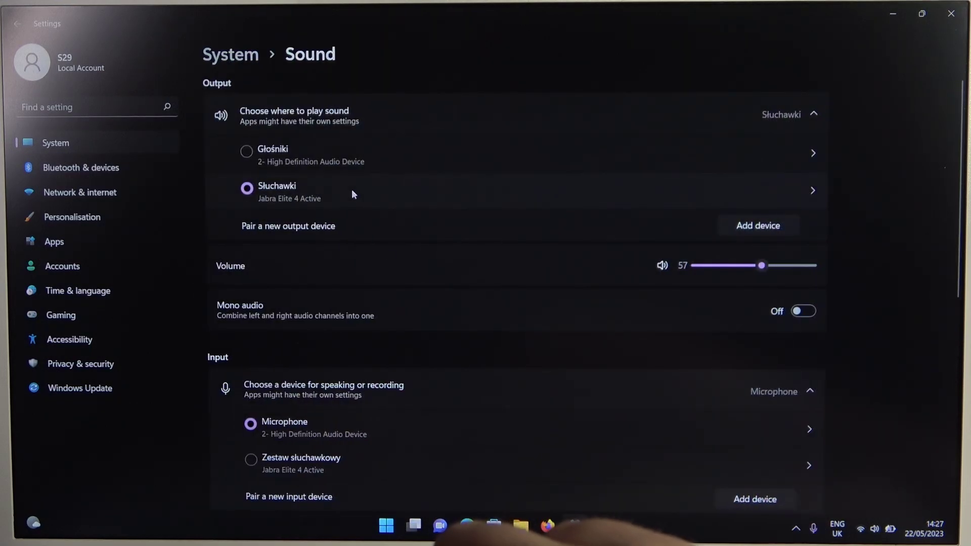
pyautogui.scroll(-5, 351, 195)
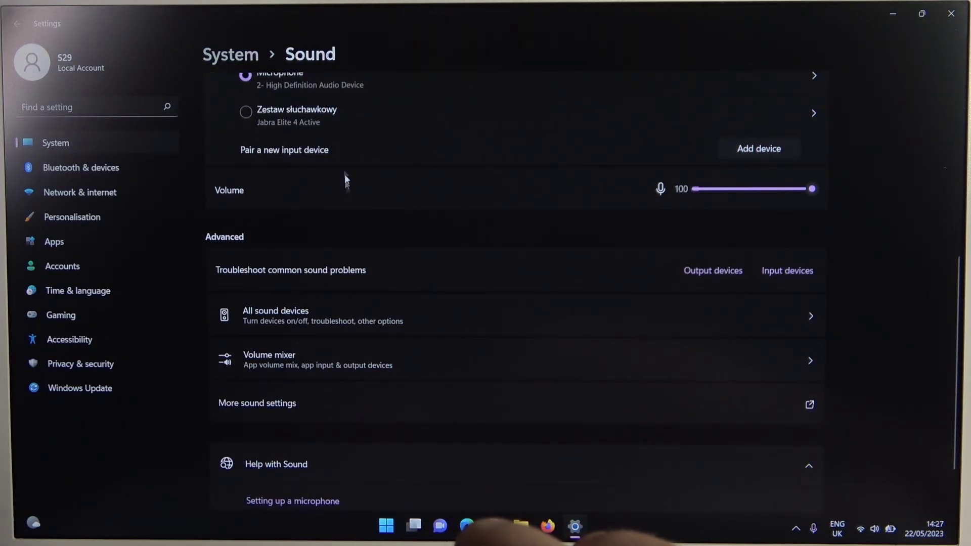
pyautogui.click(360, 114)
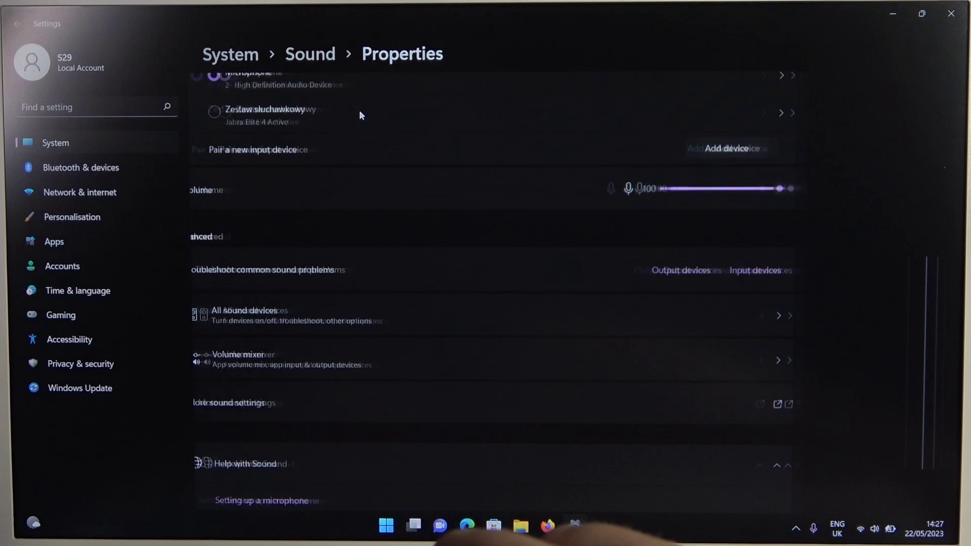
pyautogui.click(294, 52)
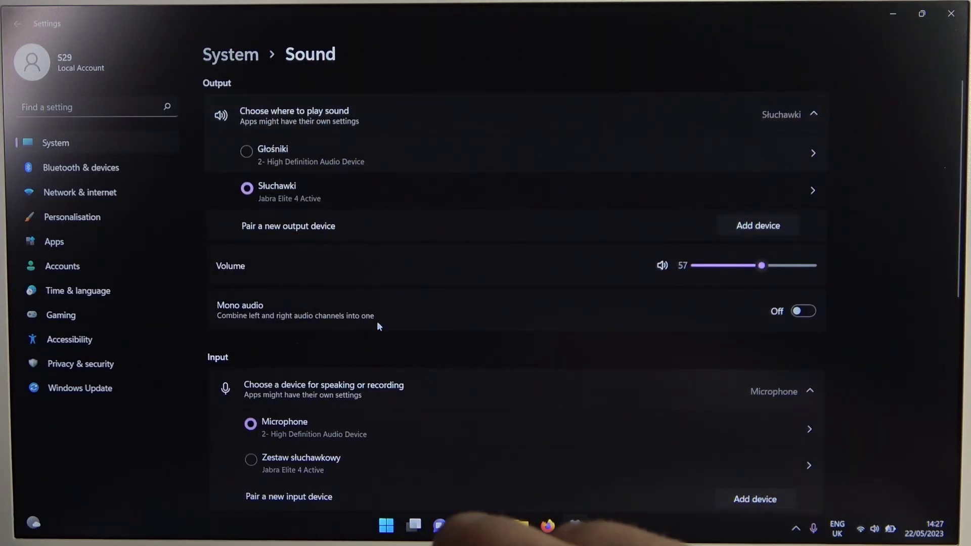